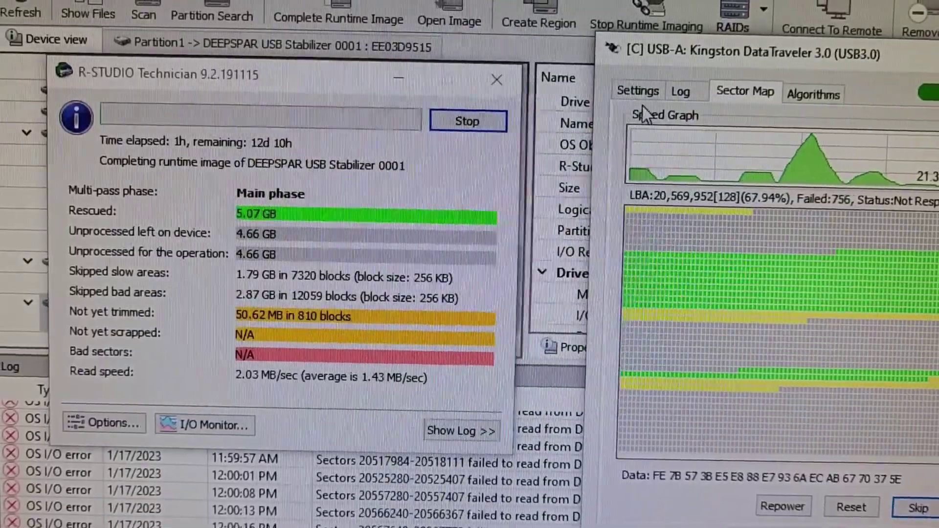
Step: Set Hardware Reset Level to Light Reset in the additional device settings, then view the failed-read log
{"action": "left_click", "coordinate": [636, 89]}
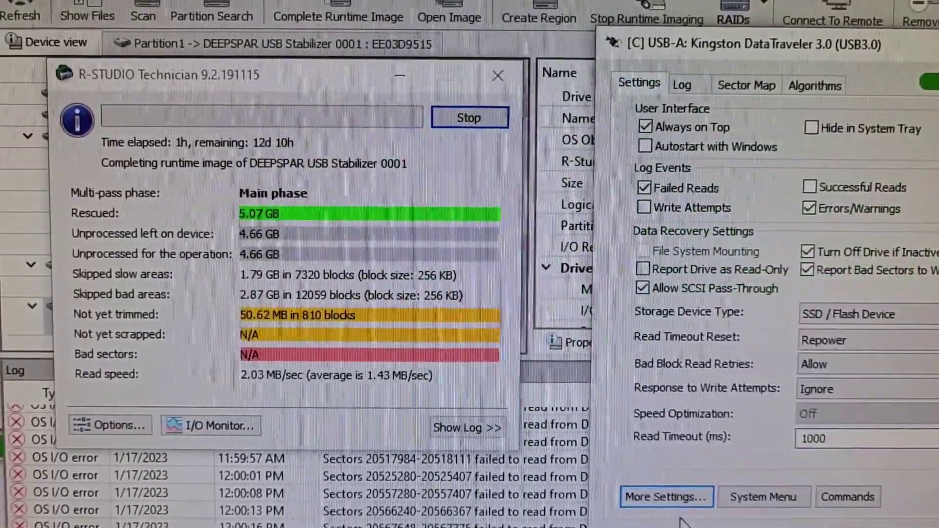
{"action": "left_click", "coordinate": [672, 504]}
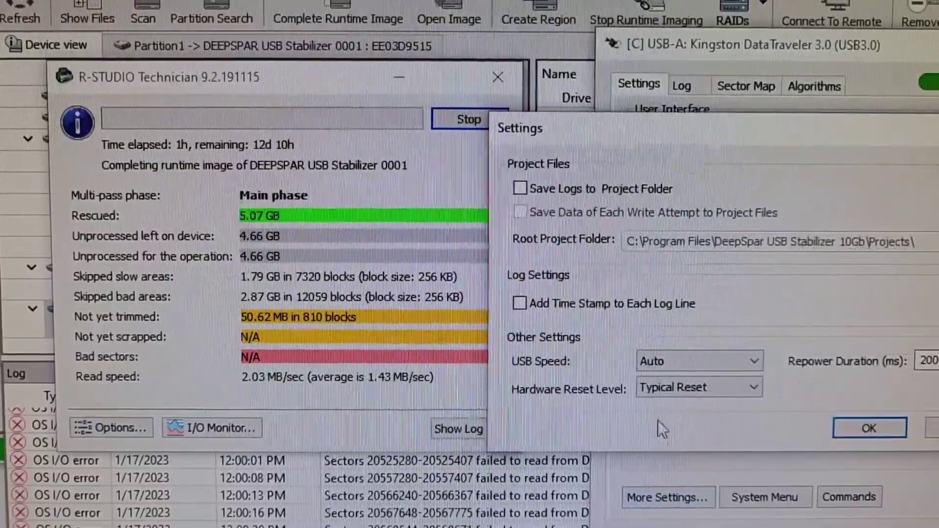
{"action": "left_click", "coordinate": [692, 393]}
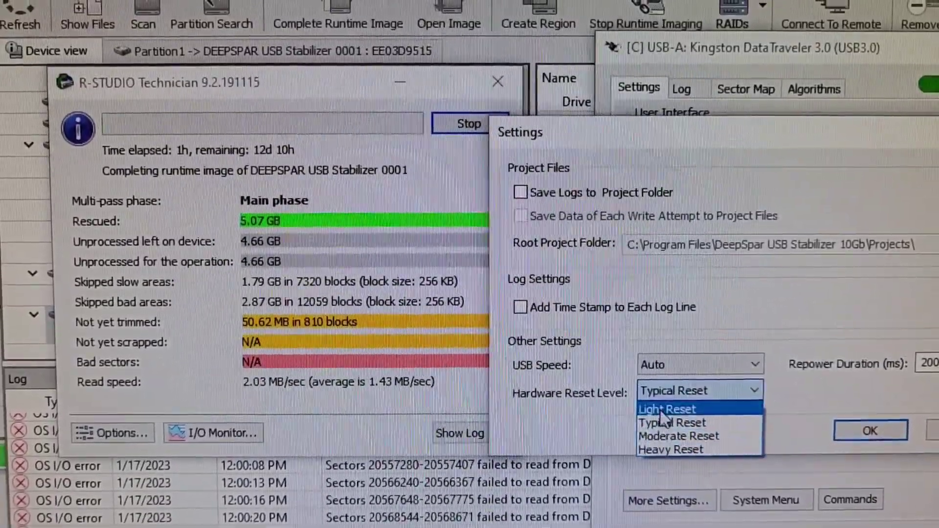
{"action": "left_click", "coordinate": [667, 409]}
{"action": "left_click", "coordinate": [871, 432]}
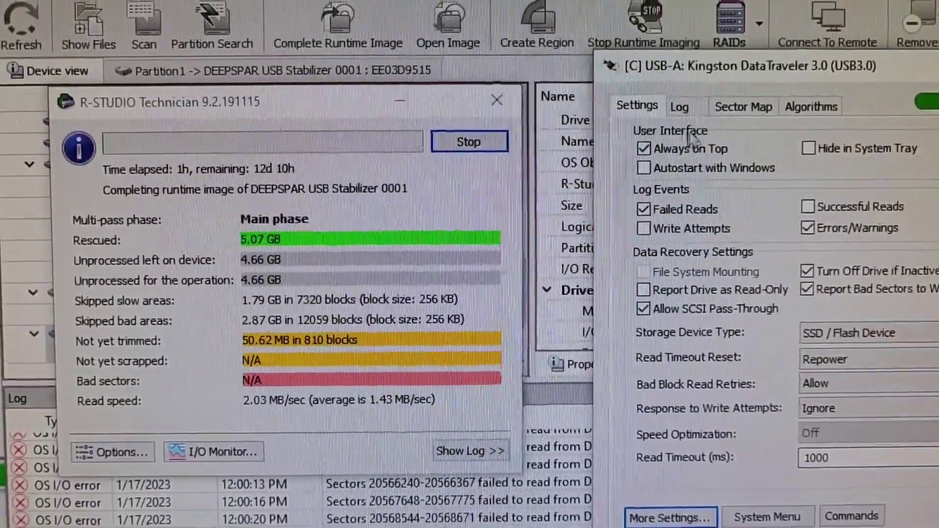
{"action": "left_click", "coordinate": [680, 98]}
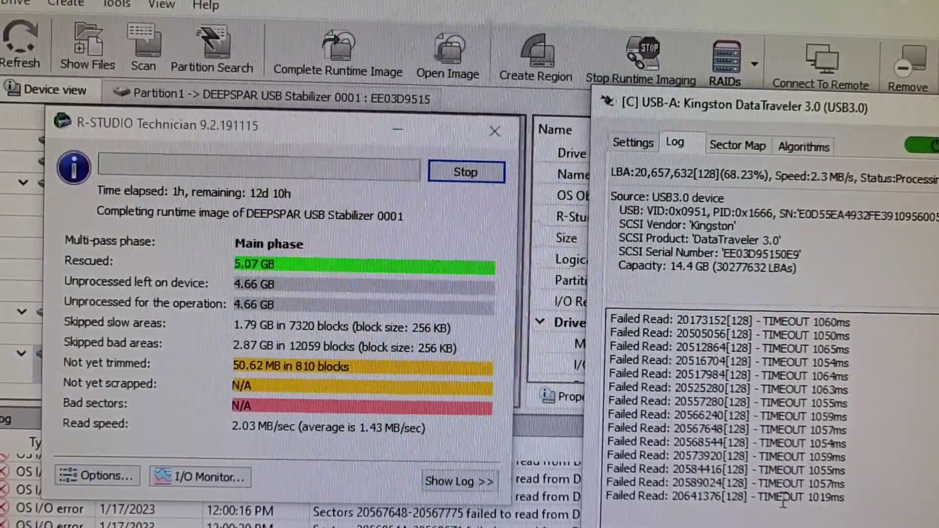
Step: Check the sector map and settings, leaving the additional settings unchanged at Light Reset
{"action": "left_click", "coordinate": [740, 151]}
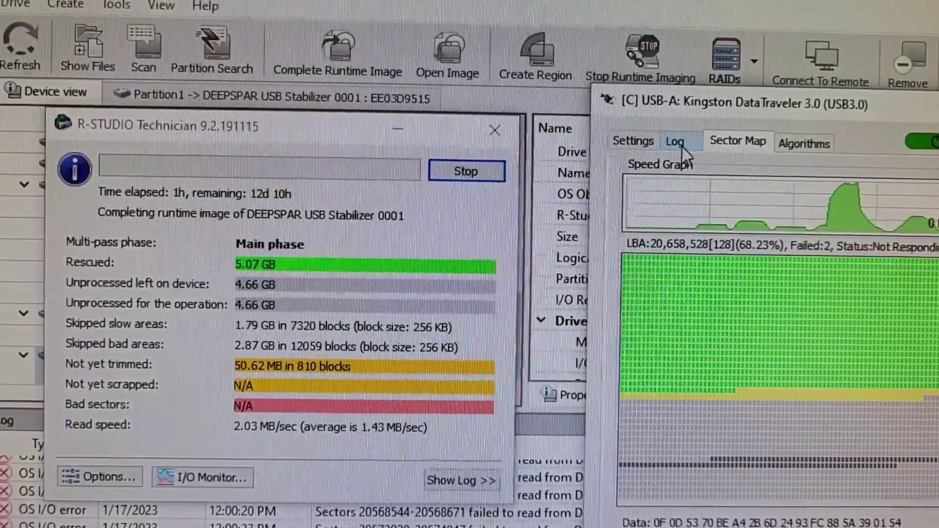
{"action": "left_click", "coordinate": [635, 144]}
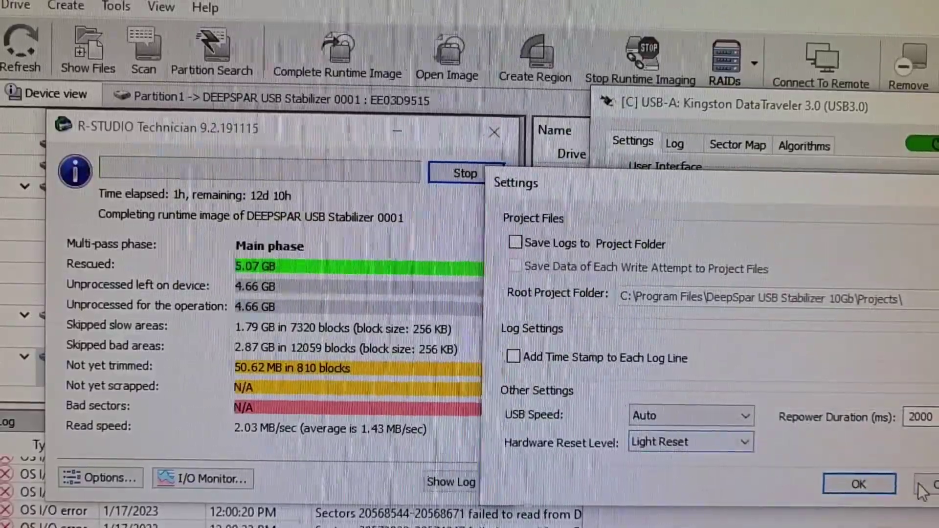
{"action": "left_click", "coordinate": [924, 490]}
{"action": "left_click", "coordinate": [684, 140]}
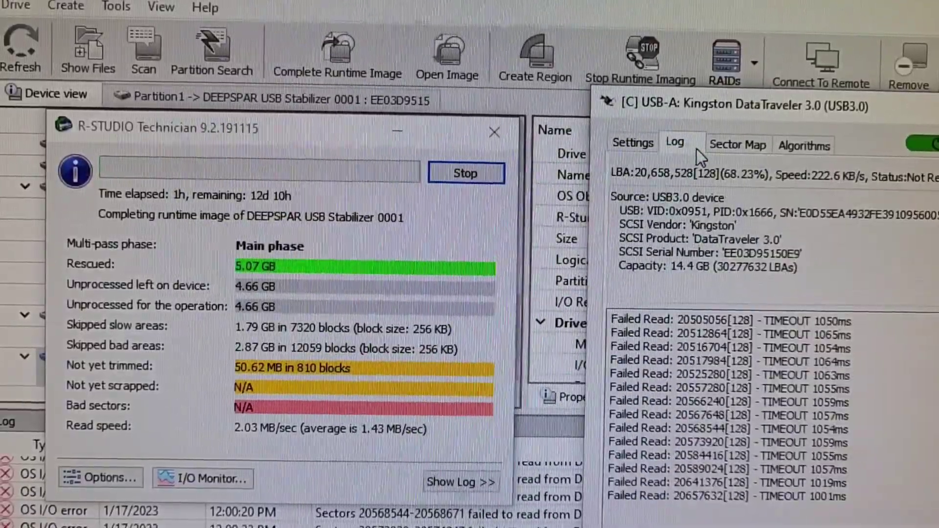
{"action": "left_click", "coordinate": [732, 148]}
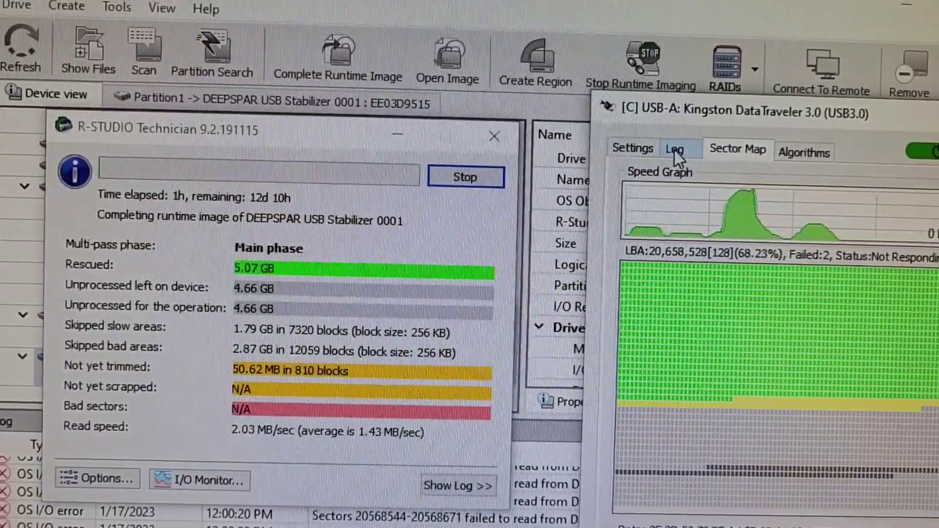
{"action": "left_click", "coordinate": [675, 150]}
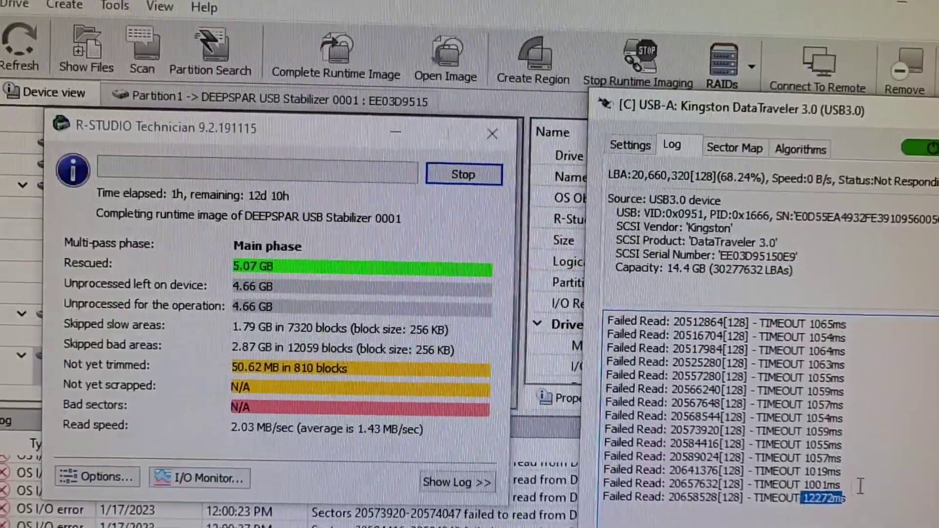
Step: Highlight the new 12272 ms timeout value in the failed-read log
{"action": "left_click", "coordinate": [864, 502]}
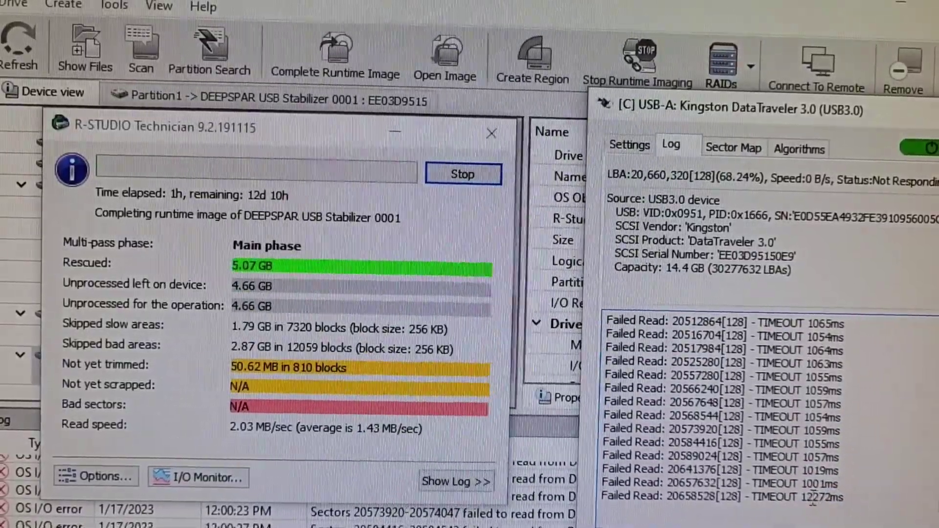
{"action": "left_click_drag", "start_coordinate": [814, 498], "coordinate": [798, 521]}
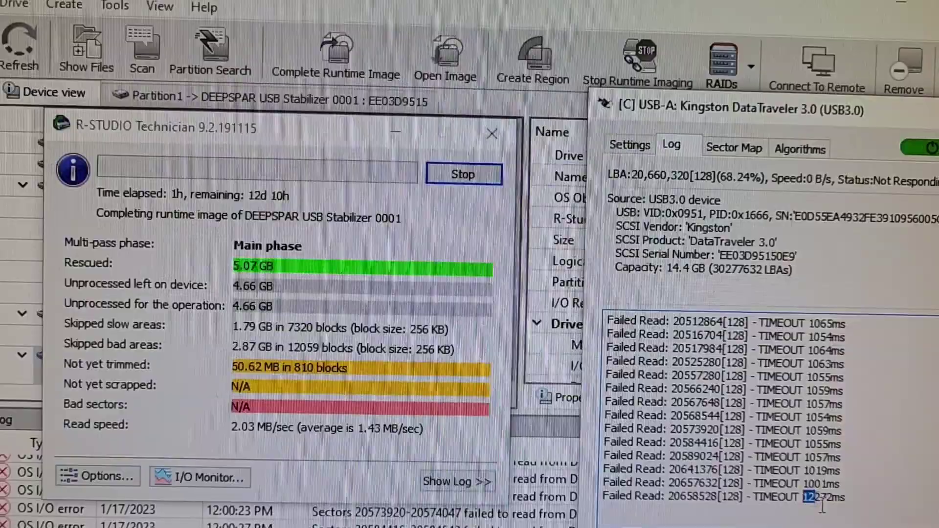
Step: Set Hardware Reset Level back to Typical Reset, then watch the failed-read log for the new 1083 ms timeout
{"action": "left_click", "coordinate": [627, 151]}
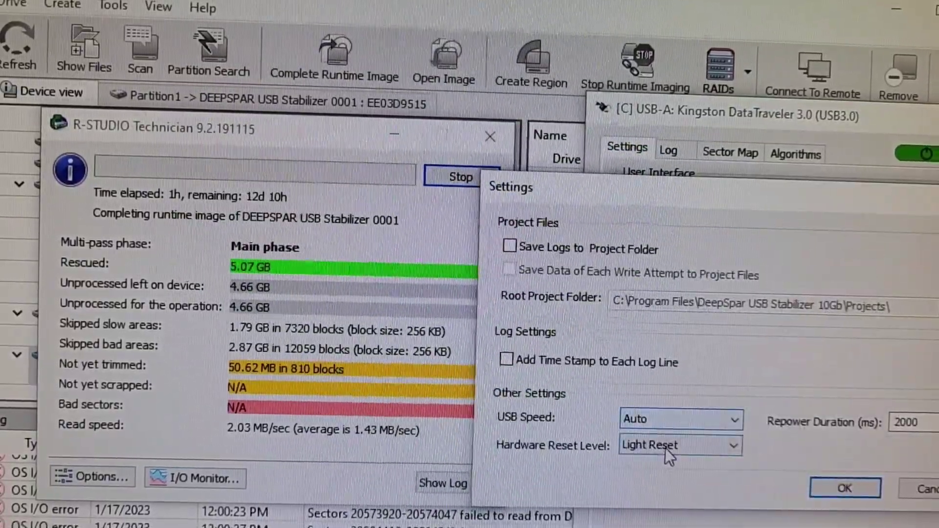
{"action": "left_click", "coordinate": [666, 449]}
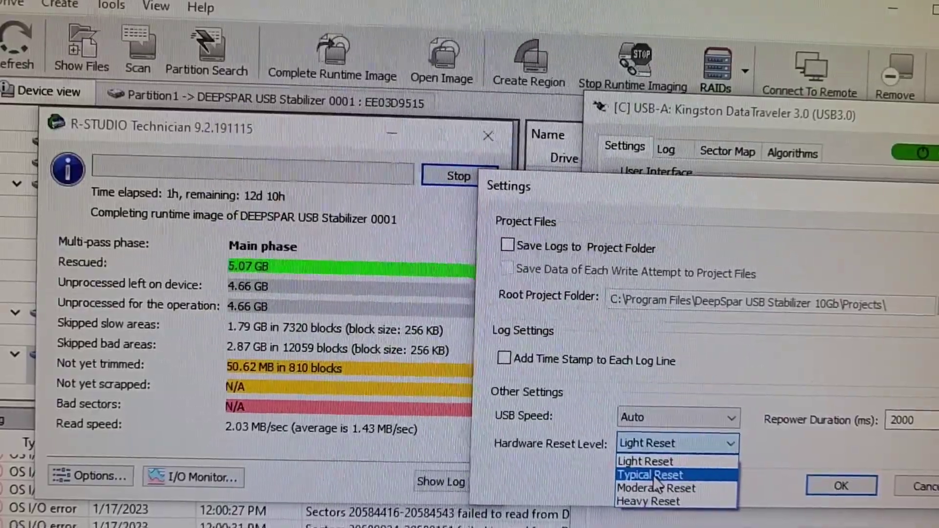
{"action": "left_click", "coordinate": [654, 476]}
{"action": "left_click", "coordinate": [827, 483]}
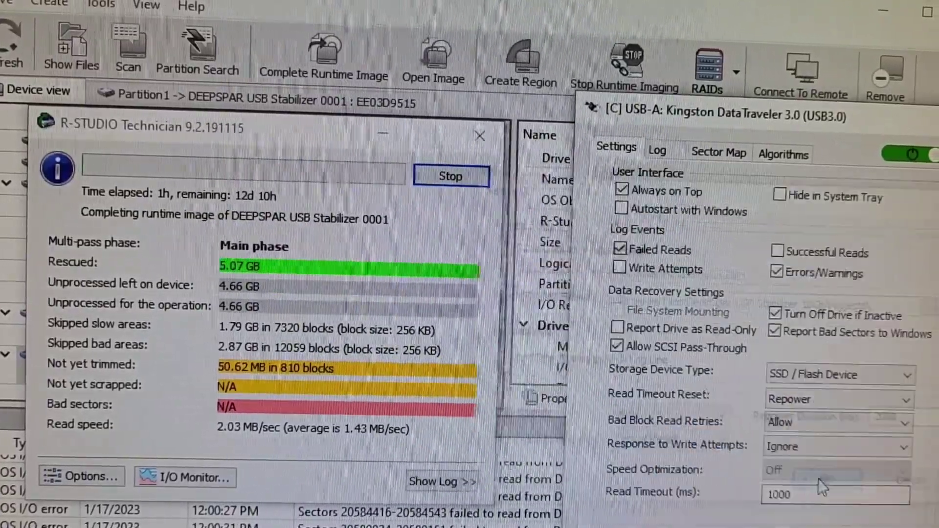
{"action": "left_click", "coordinate": [657, 149]}
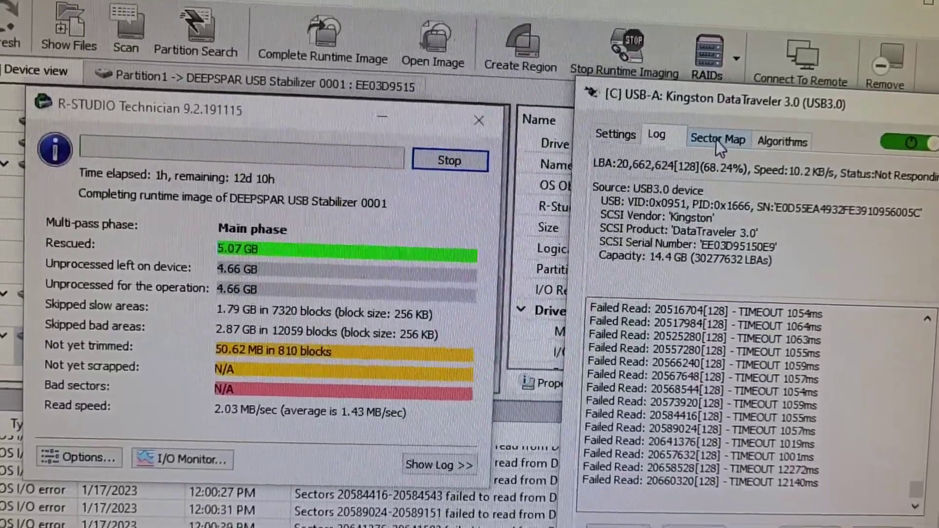
{"action": "left_click", "coordinate": [716, 140]}
{"action": "left_click", "coordinate": [672, 141]}
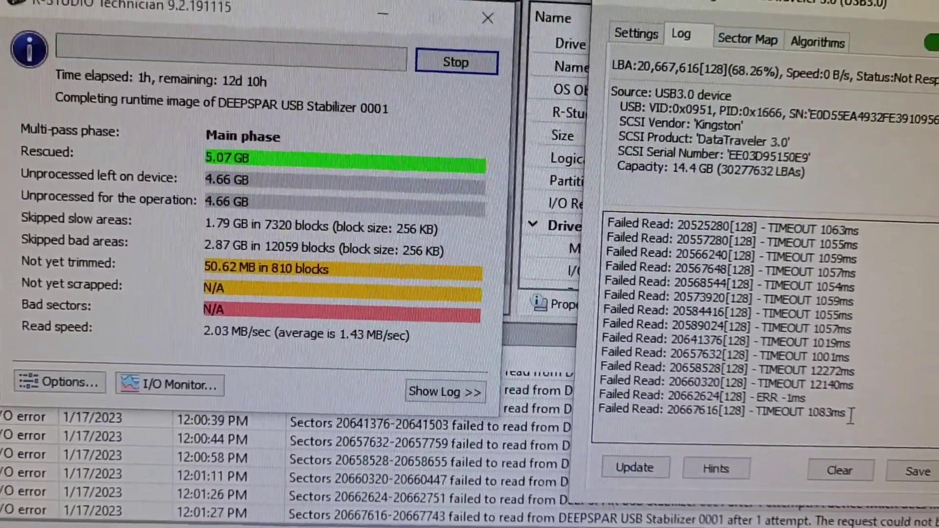
Step: Mark the newest 1083 ms timeout log line, then view the drive's sector map
{"action": "triple_click", "coordinate": [843, 408]}
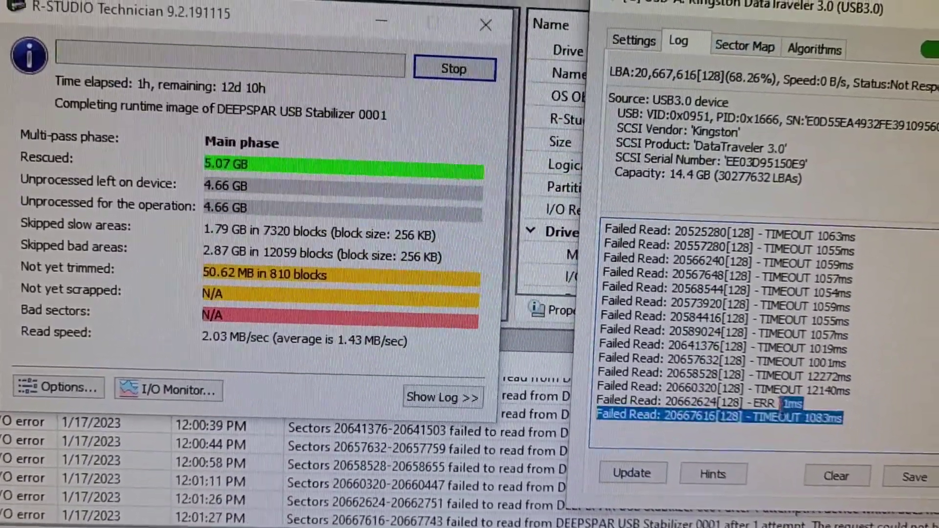
{"action": "left_click", "coordinate": [843, 408]}
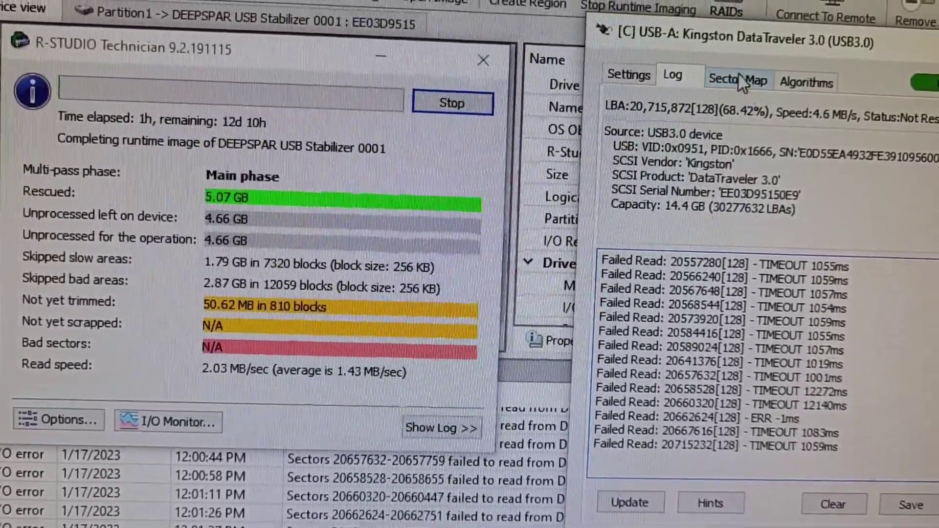
{"action": "left_click", "coordinate": [740, 72]}
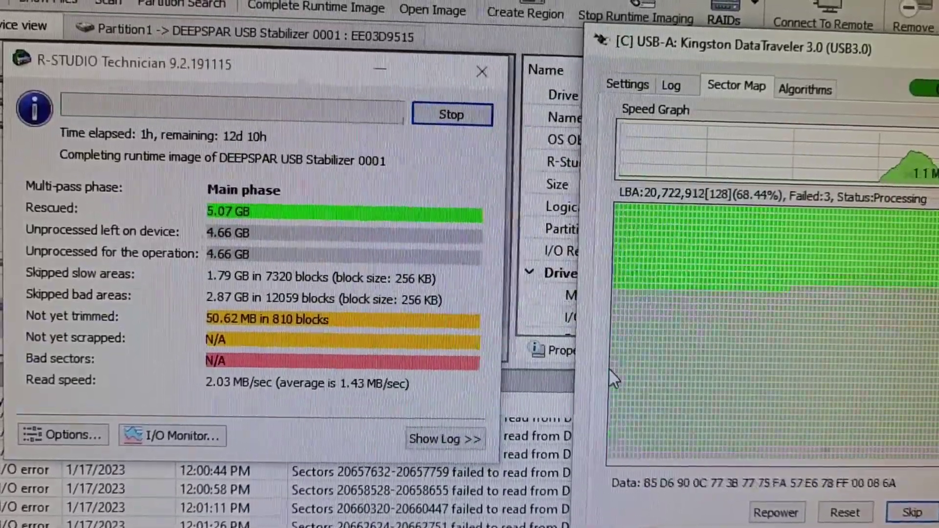